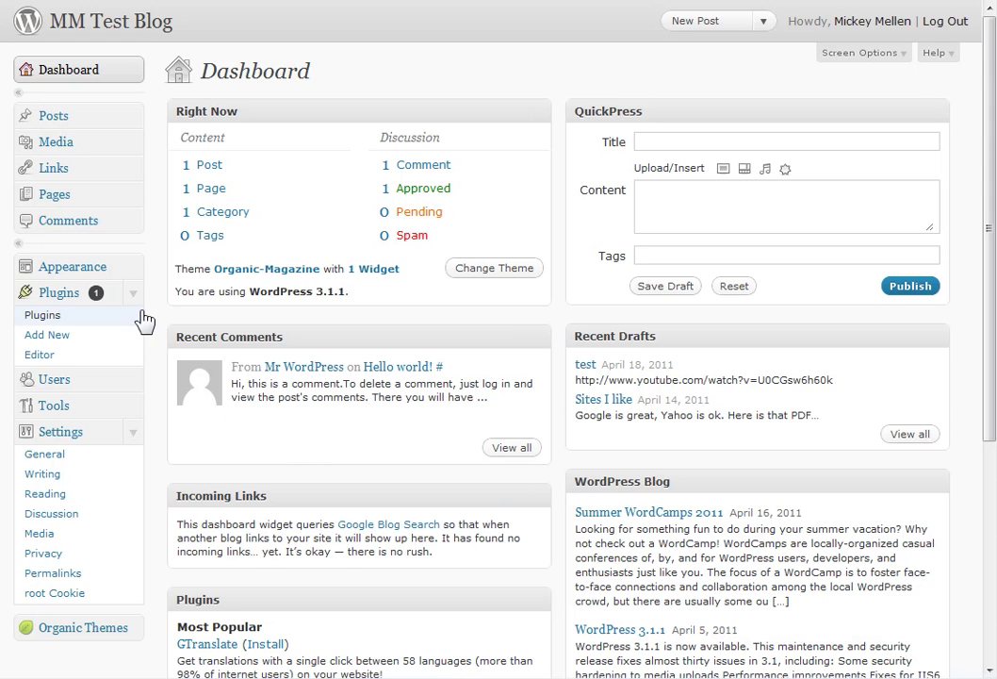
Open General Settings and select the site title and tagline text without changing them.
click(47, 455)
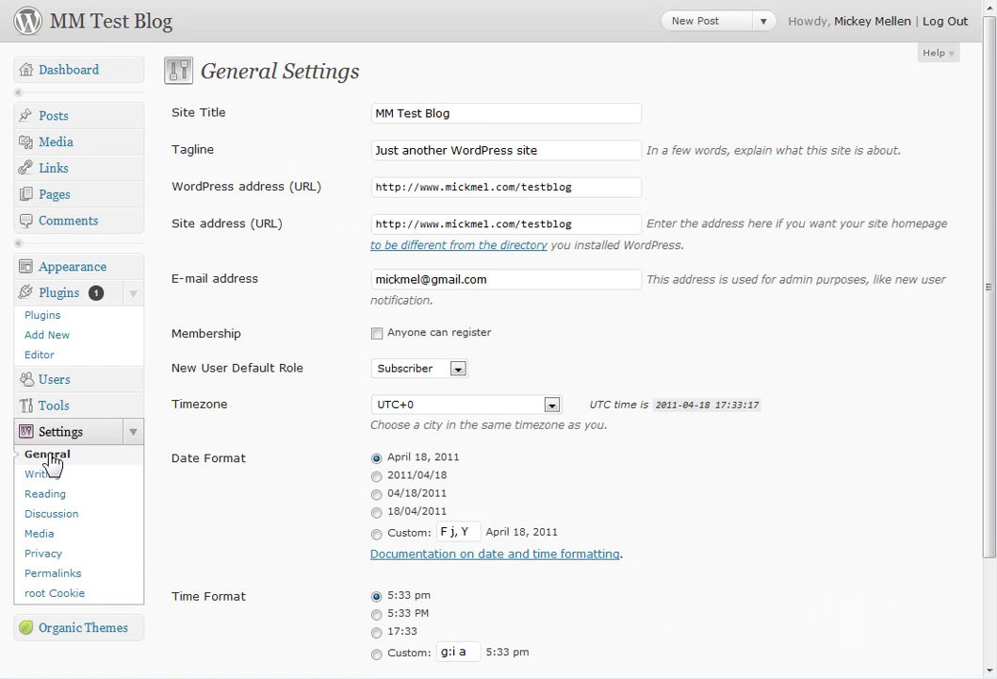
click(445, 114)
triple_click(445, 114)
click(595, 150)
drag(595, 150, 361, 152)
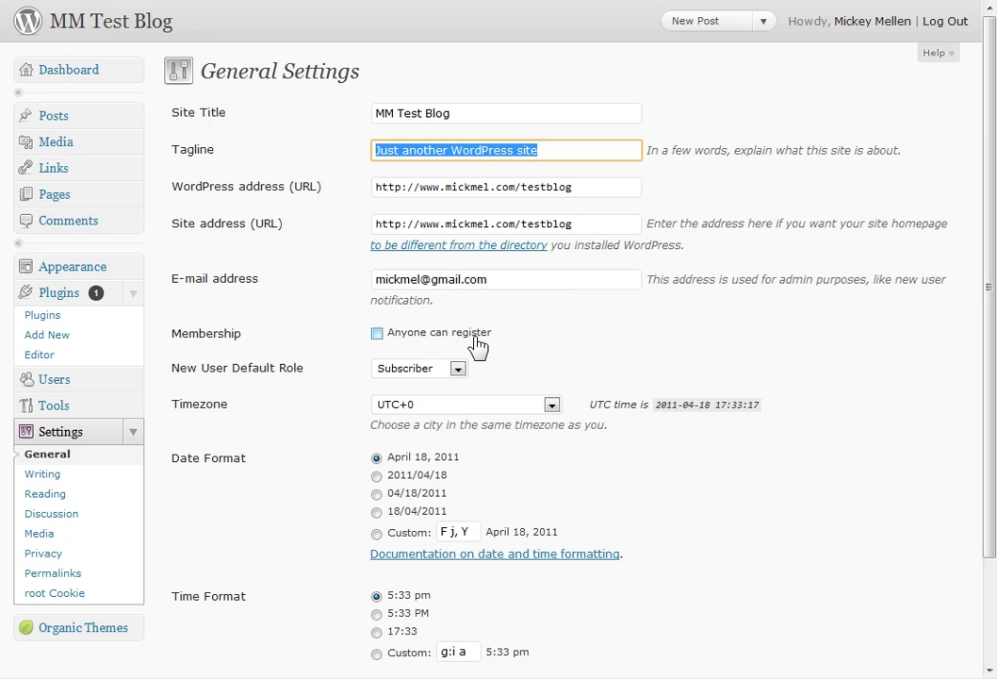
drag(471, 336, 370, 343)
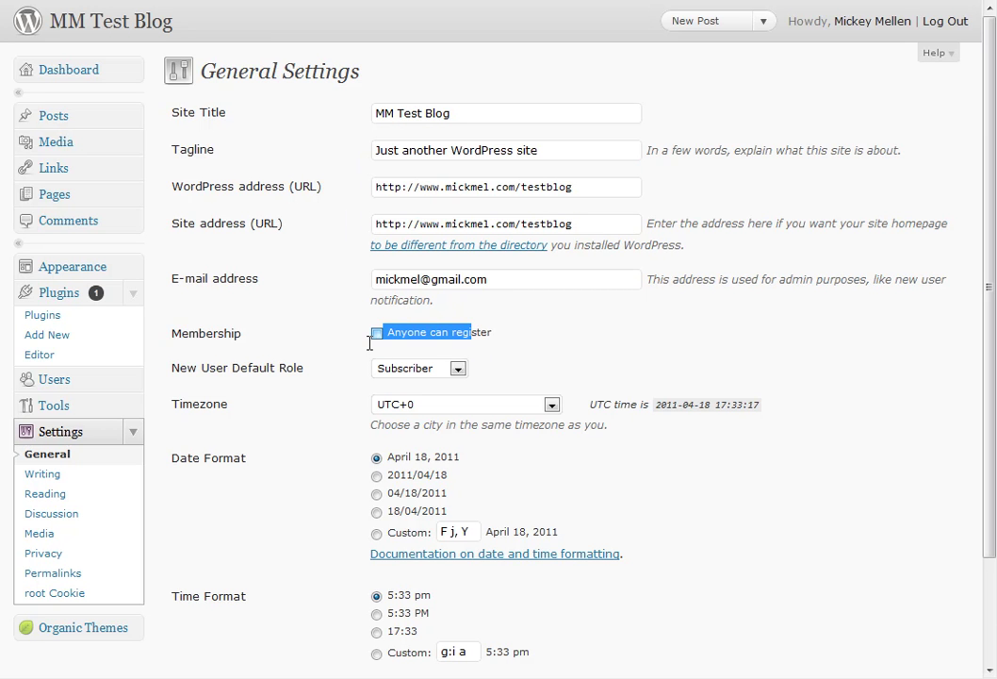
click(572, 345)
Look over the rest of General Settings, leave the tagline as is, and go to Writing Settings.
scroll(691, 381, down, 3)
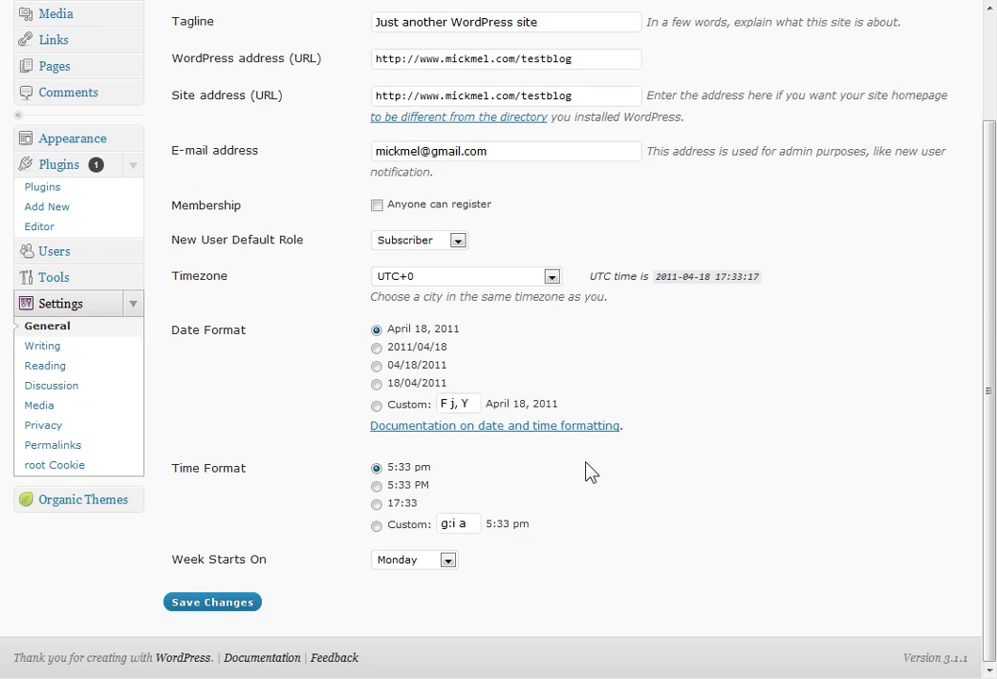
scroll(562, 474, up, 3)
drag(543, 154, 325, 155)
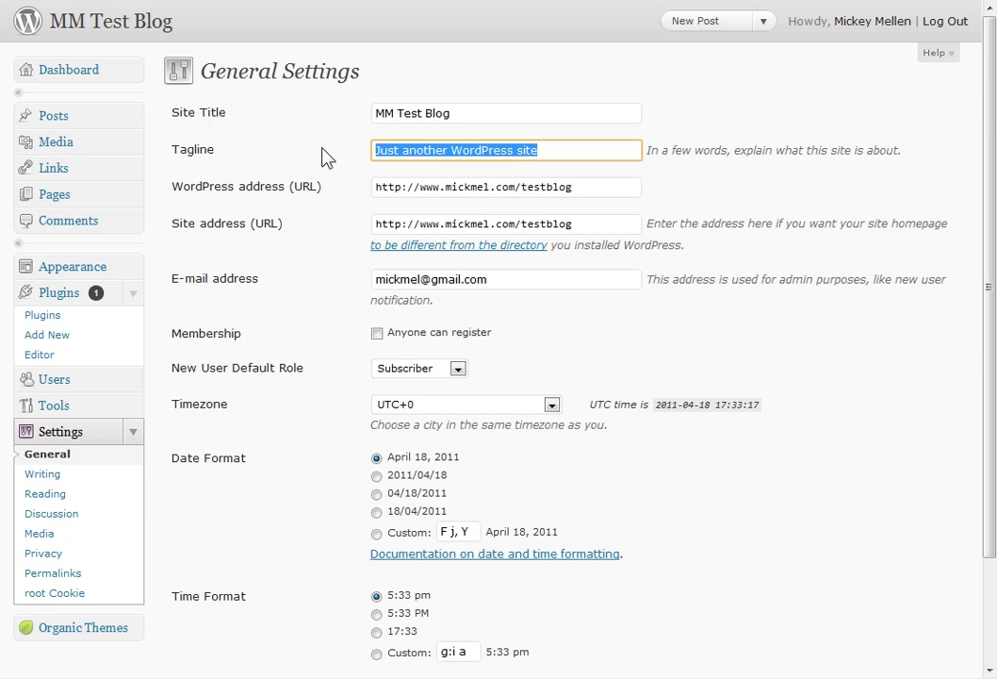
click(325, 155)
scroll(282, 490, down, 3)
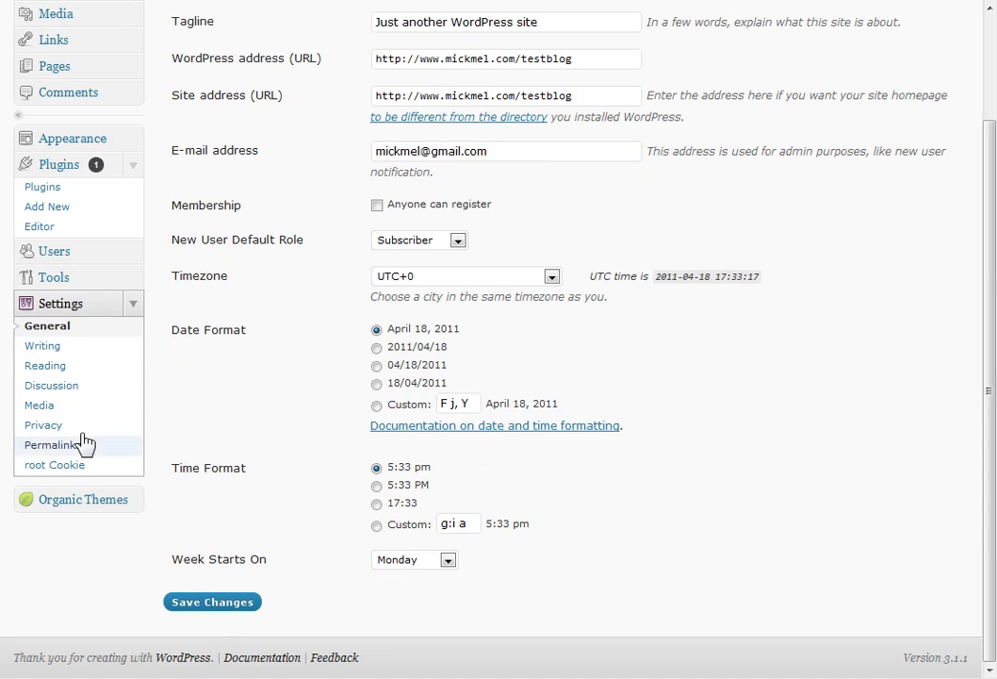
click(56, 348)
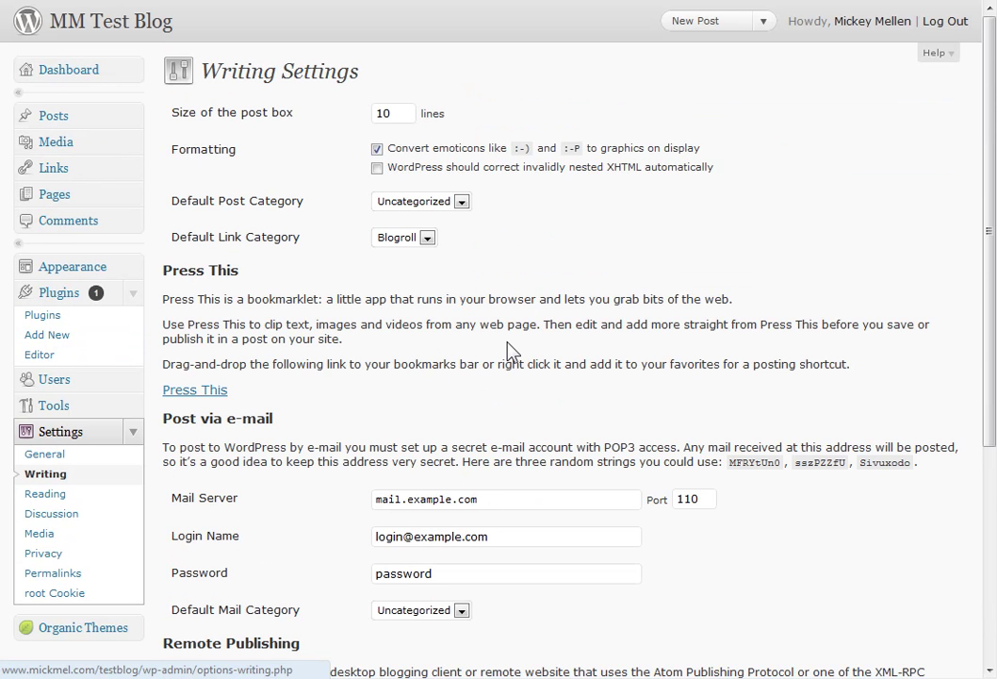
Scroll through the Writing Settings options, then go to Reading Settings.
scroll(510, 351, down, 3)
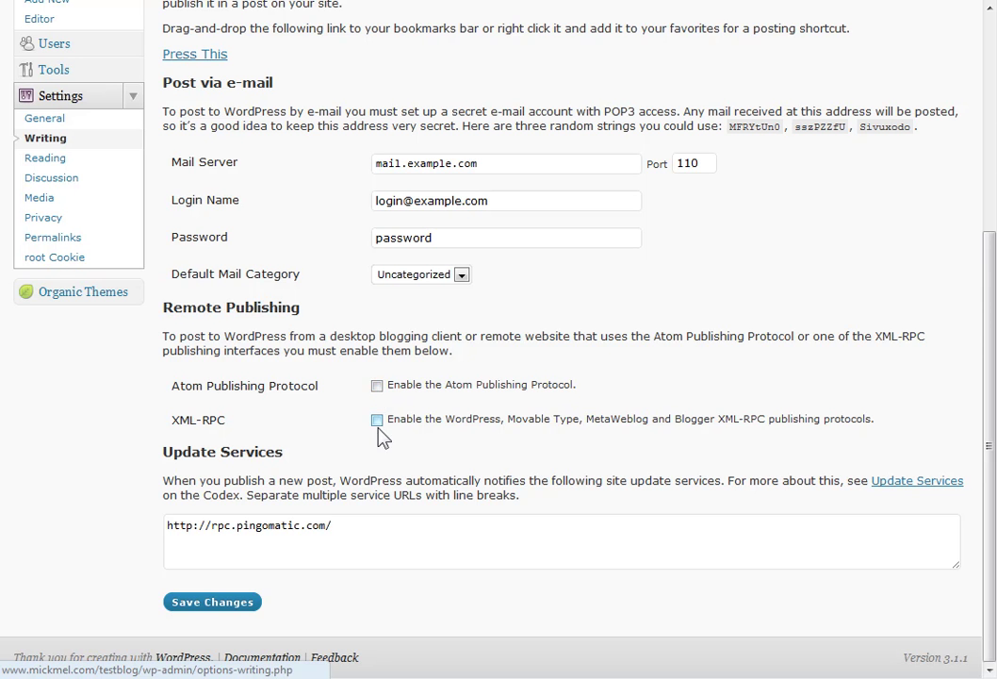
scroll(403, 457, up, 2)
click(85, 255)
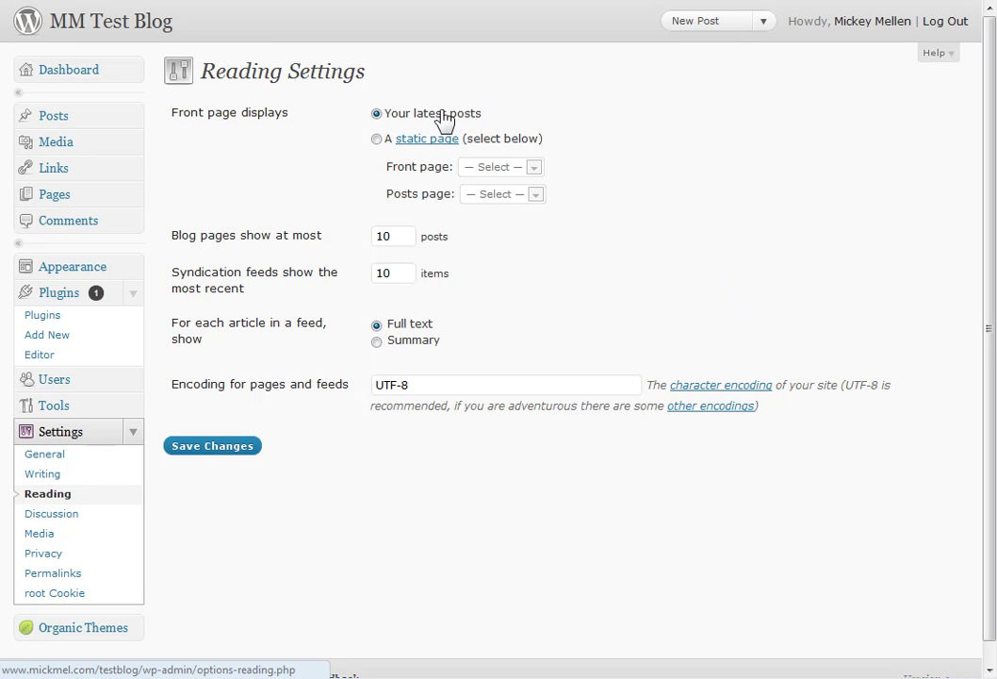
Try a static About front page, revert to Your latest posts, then go to Discussion Settings.
click(376, 138)
click(501, 170)
click(496, 196)
click(498, 199)
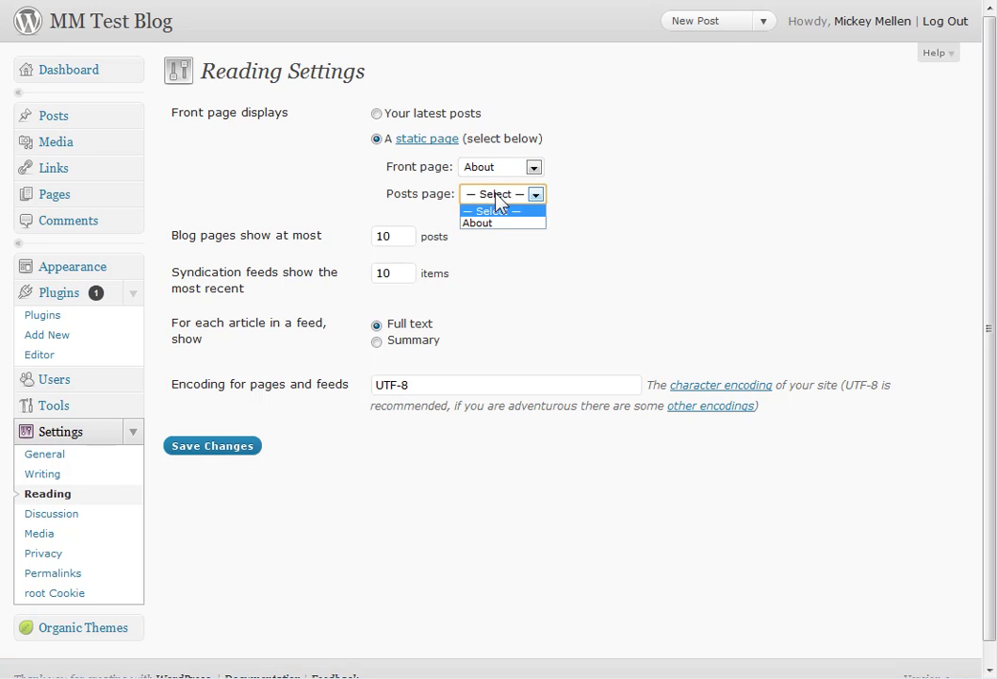
click(726, 173)
click(405, 118)
click(60, 520)
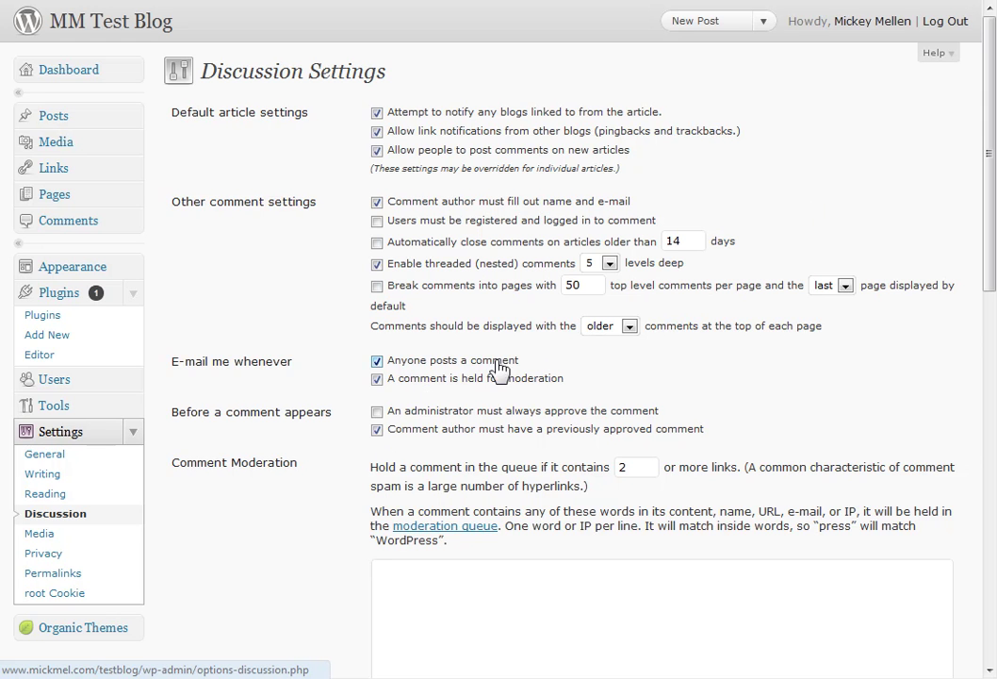
Untick 'Comment author must have a previously approved comment' under Before a comment appears.
click(377, 430)
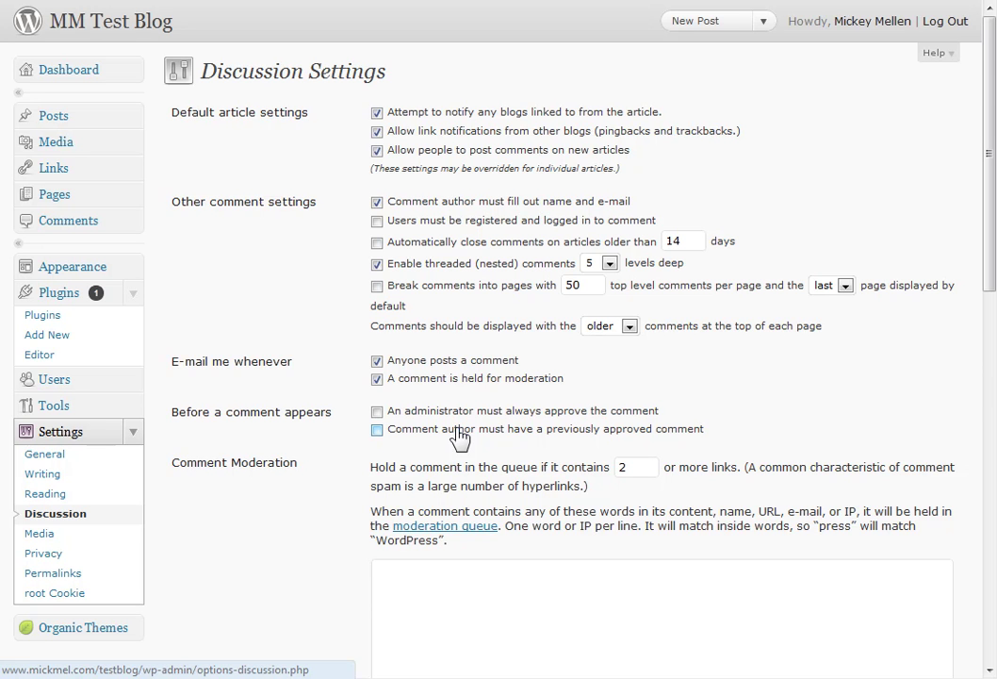
Untick Crop thumbnail to exact dimensions in Media Settings, check Privacy, then go to Permalinks.
click(43, 535)
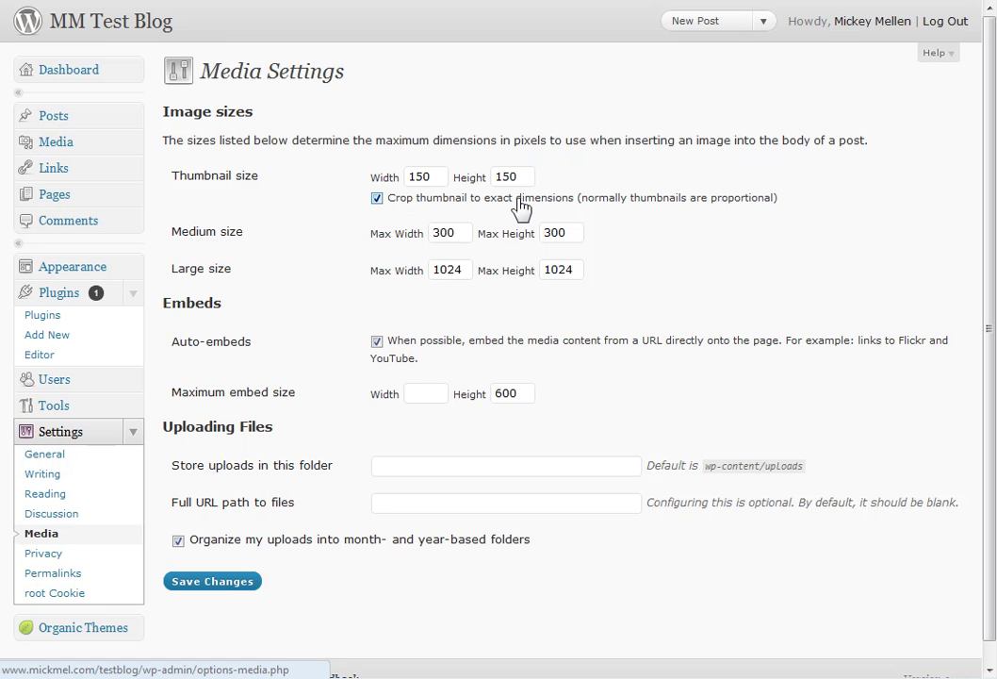
click(377, 199)
click(54, 556)
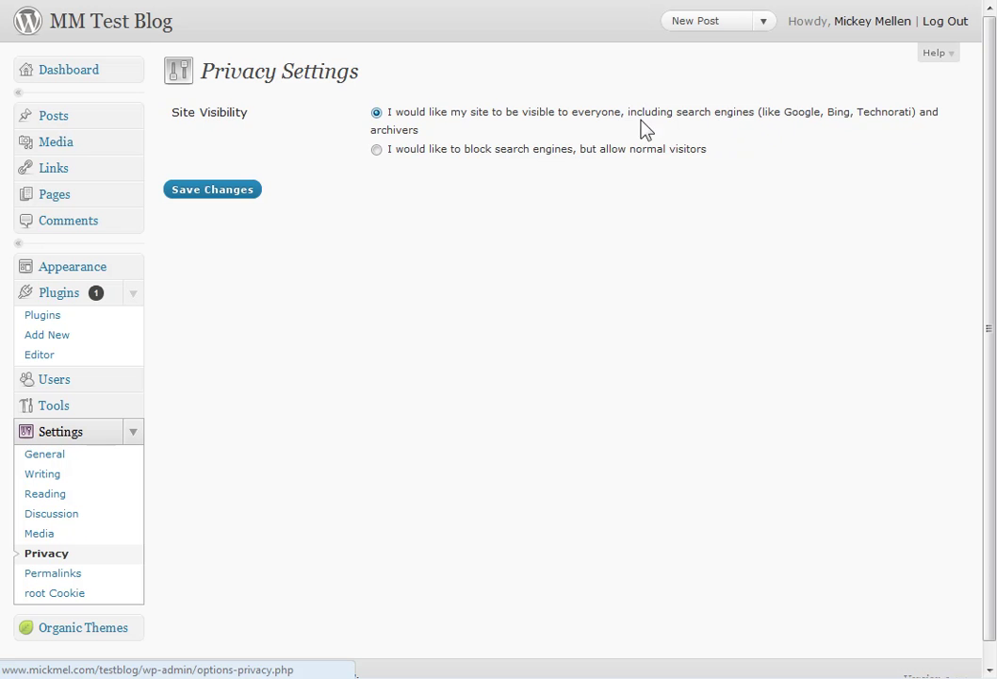
click(75, 579)
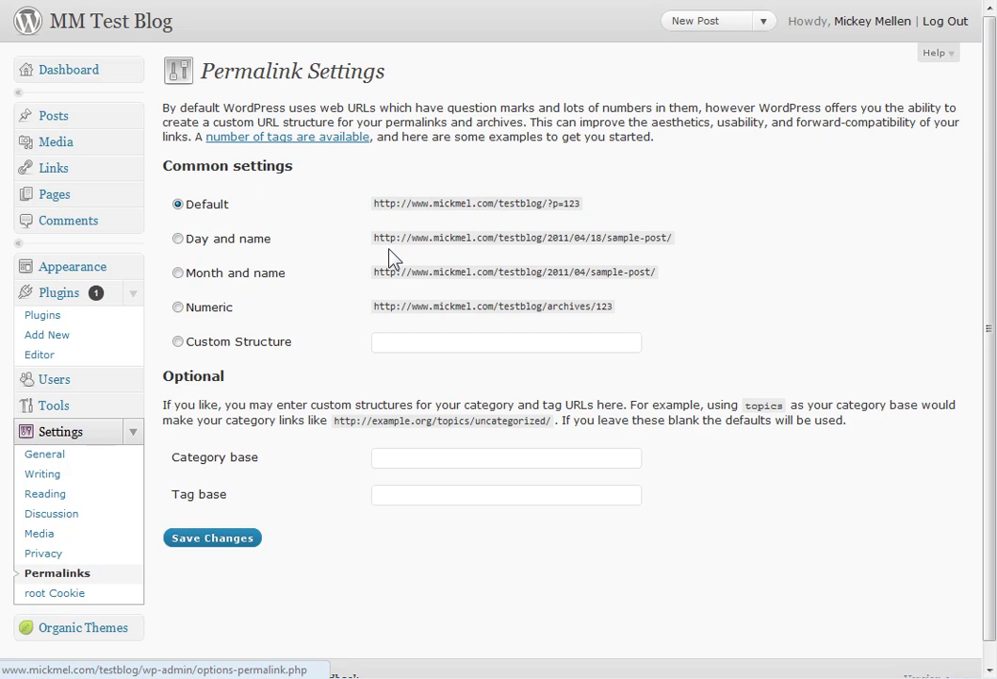
Set a custom permalink structure of /%postname%/ by trimming the Month and name pattern.
click(177, 273)
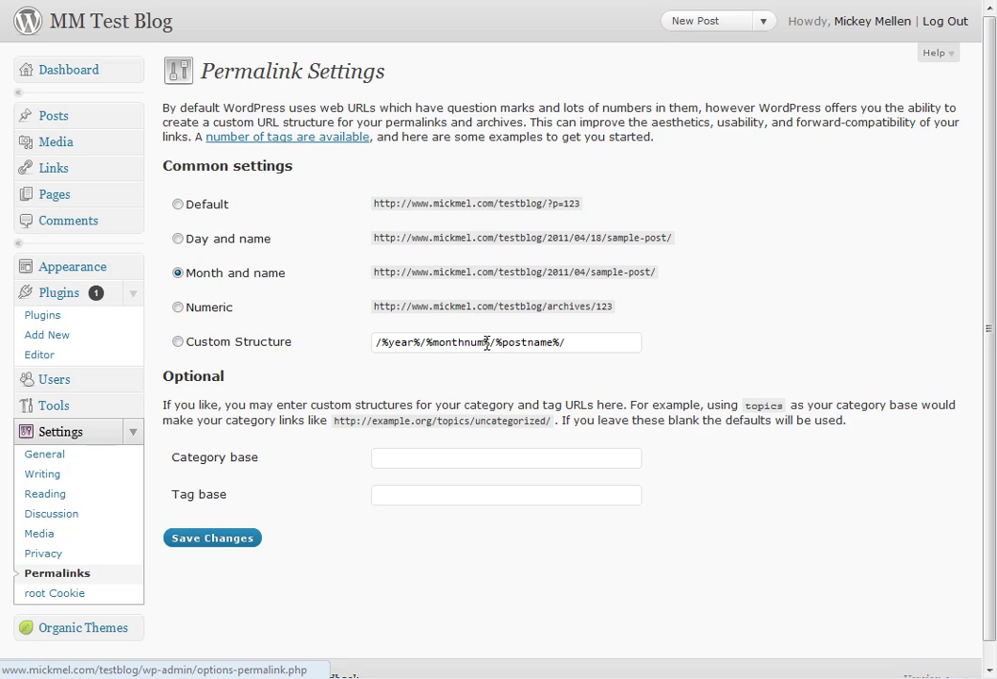
drag(490, 342, 322, 343)
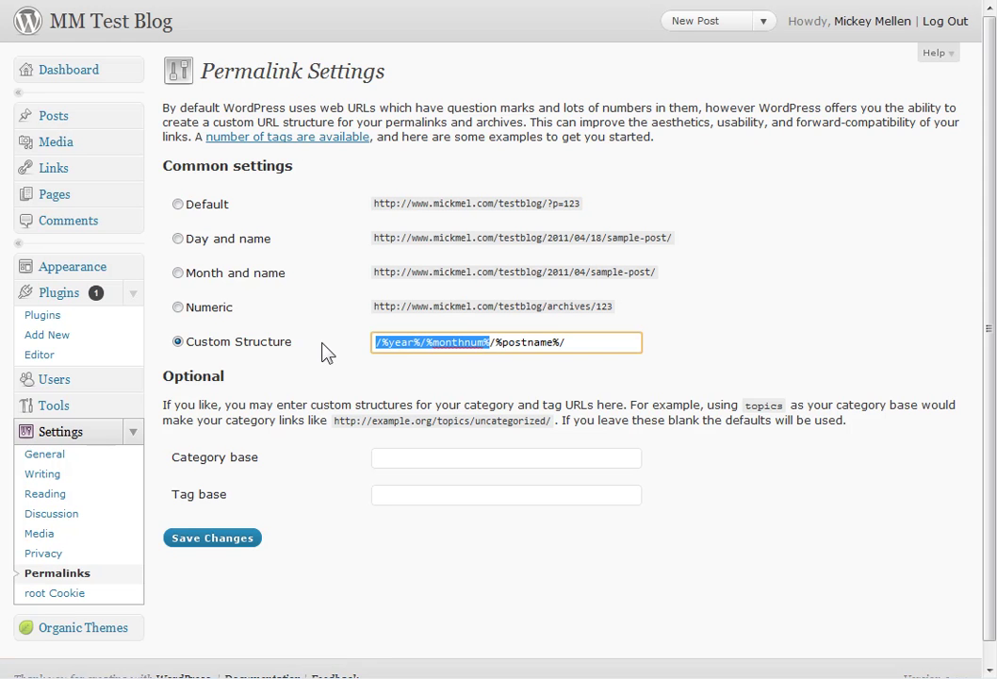
key(BackSpace)
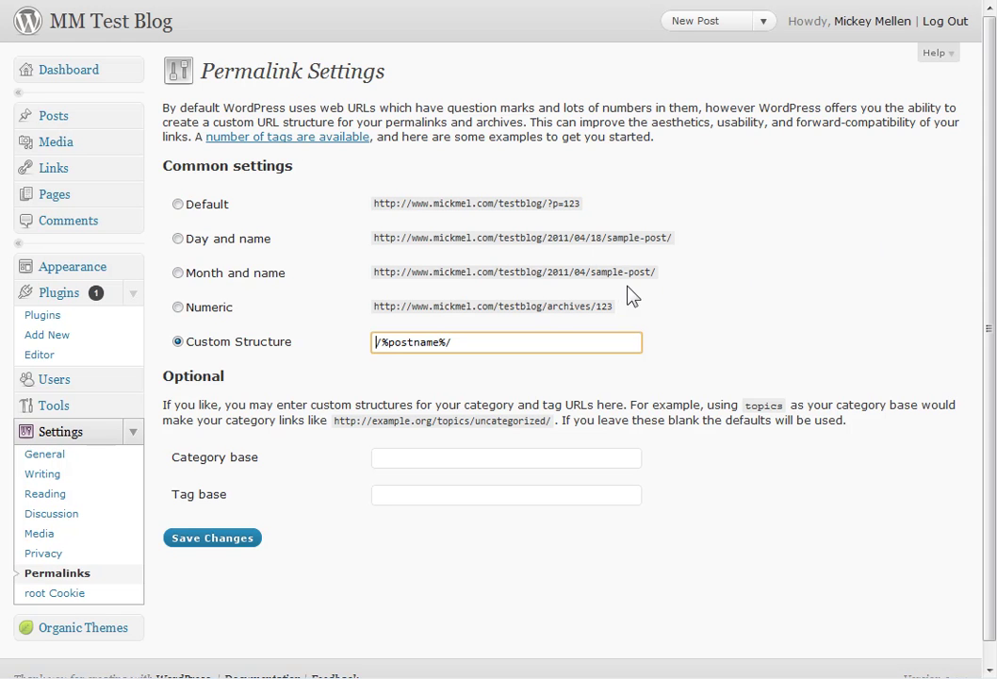
Enter 'category' as the Category base and 'tag' as the Tag base.
click(385, 458)
text(category)
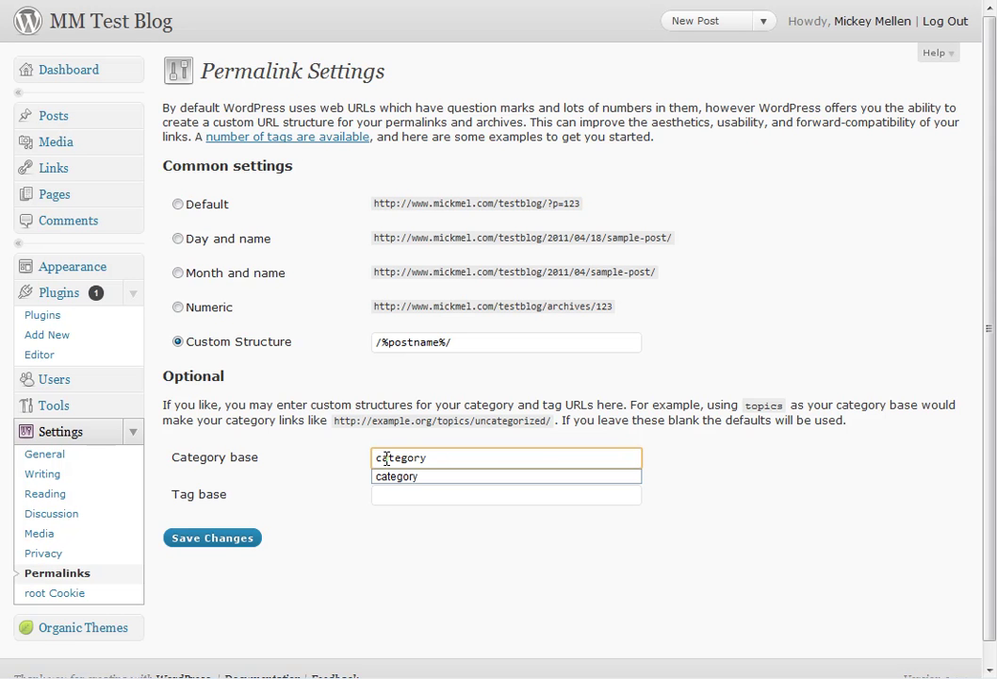
key(Tab)
text(tag)
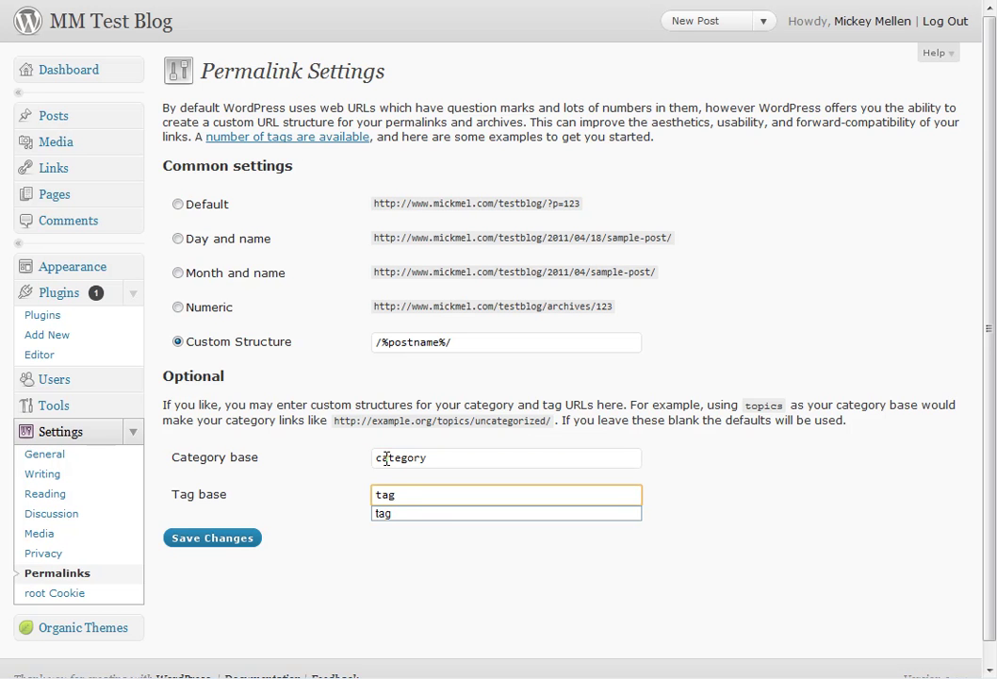
click(332, 453)
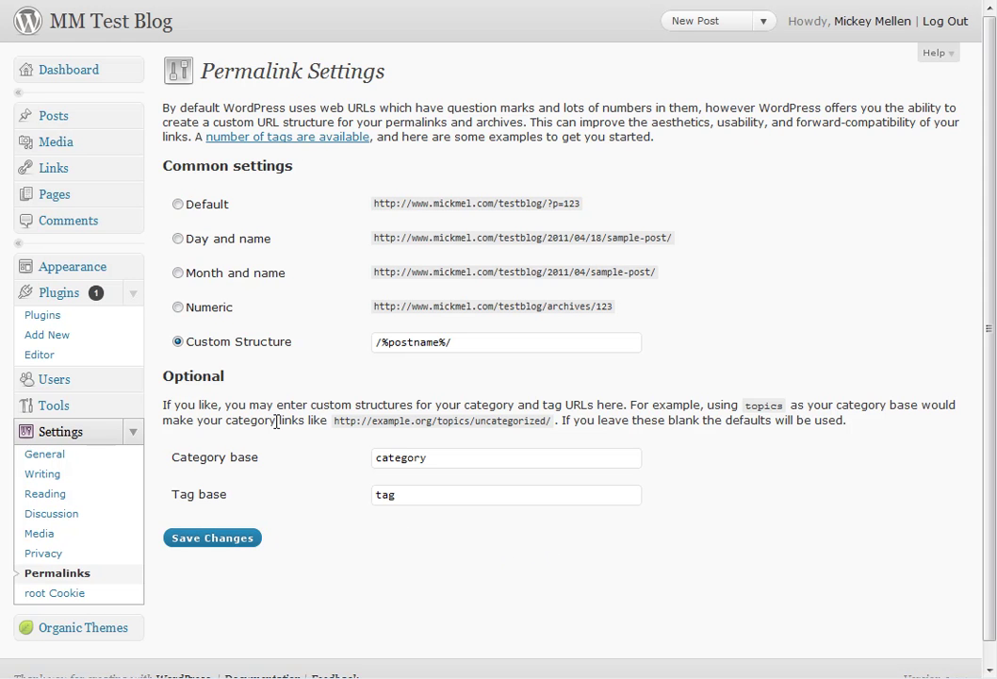
Activate Akismet from the Plugins list and follow its link to get an API key.
click(77, 319)
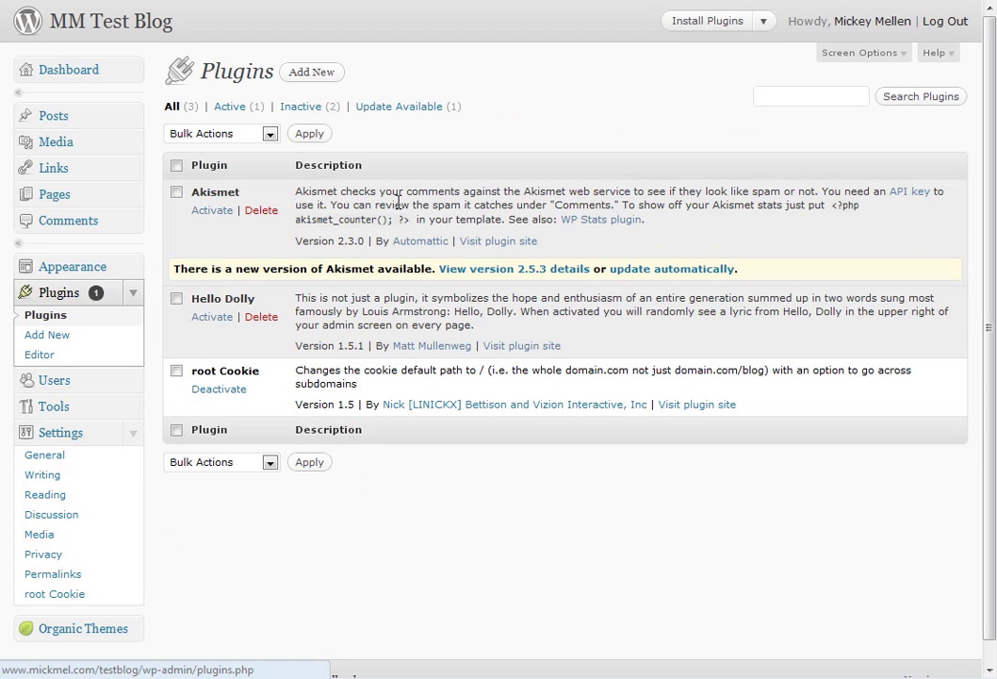
click(213, 210)
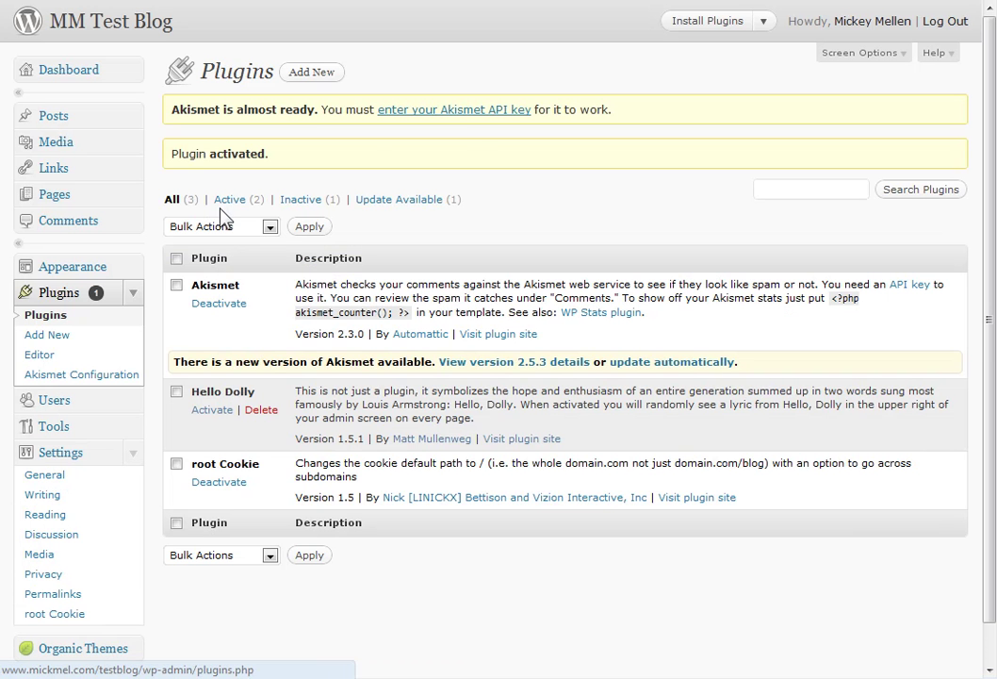
click(471, 111)
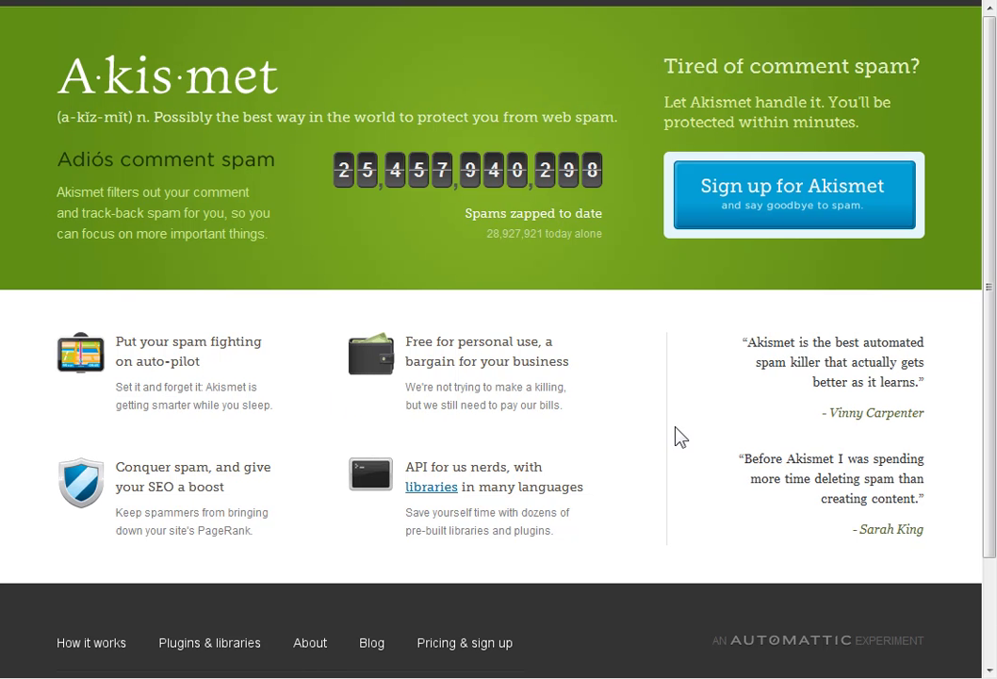
Sign up for the Akismet Personal site plan with the contribution slid to $0.00/mo.
click(816, 192)
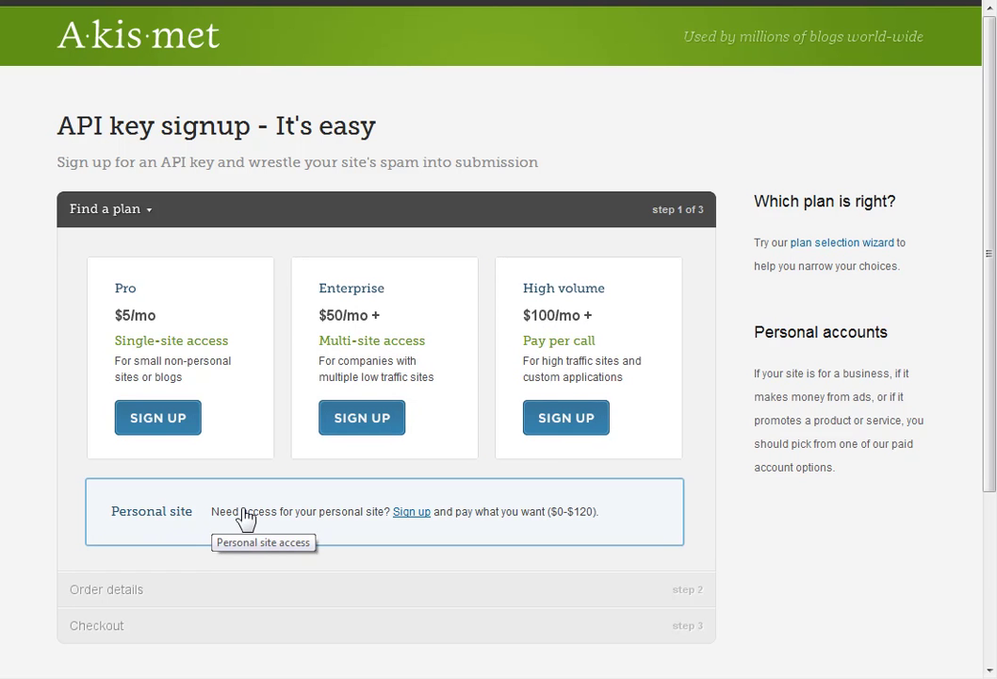
click(413, 513)
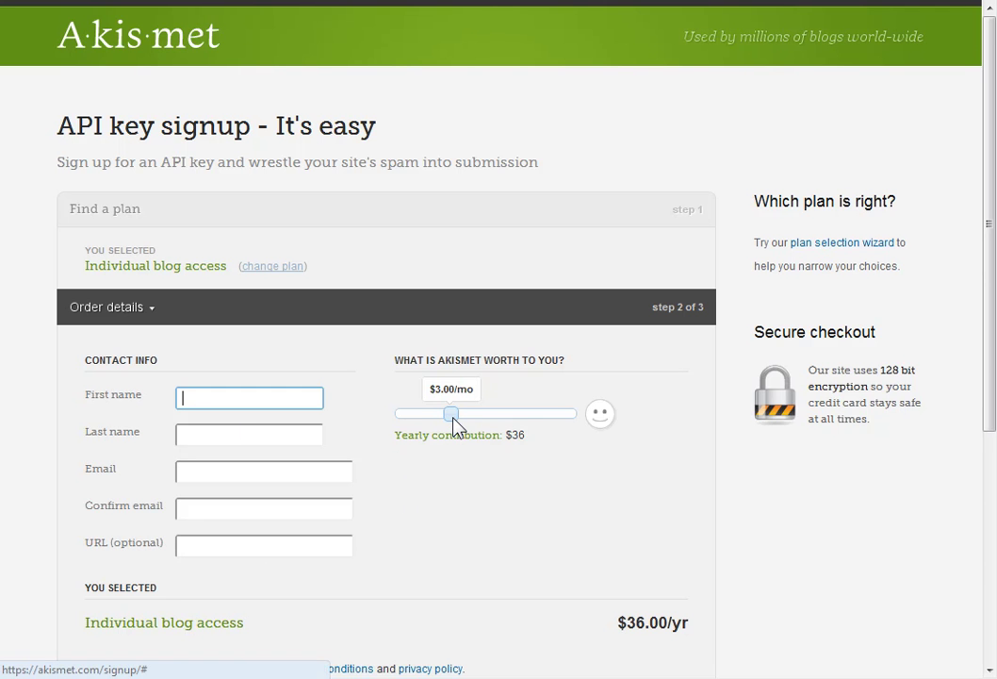
drag(456, 423, 386, 419)
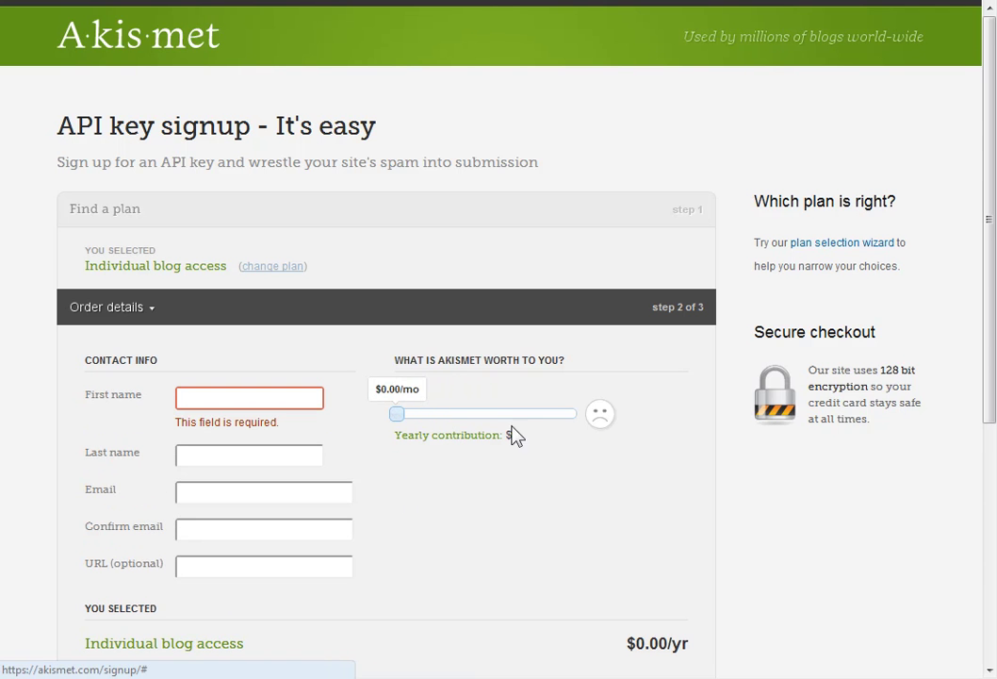
scroll(554, 534, down, 2)
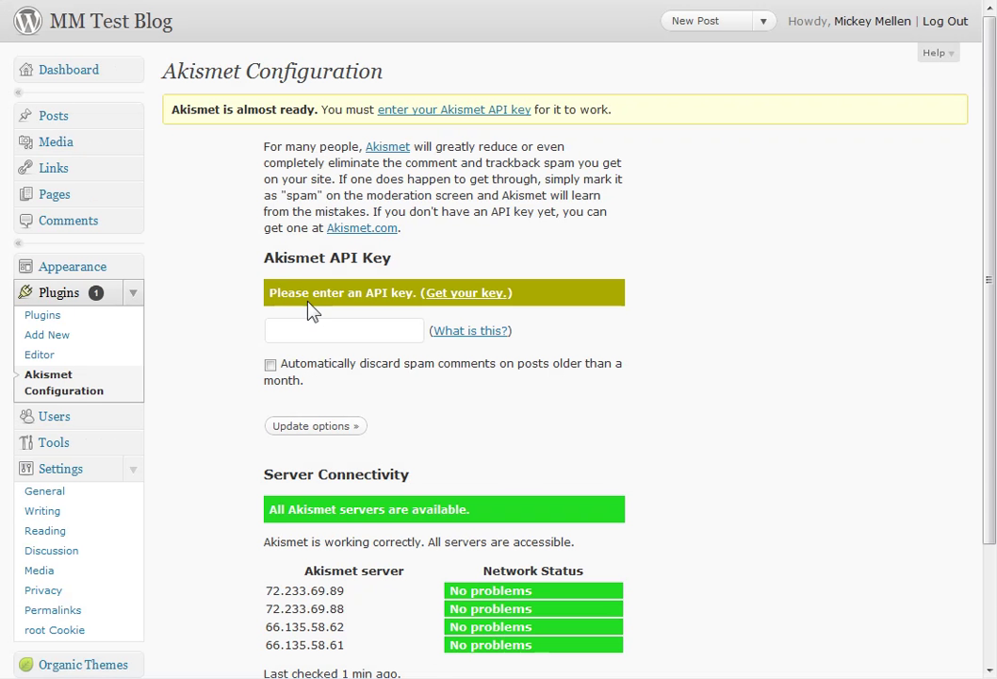
Enter the Akismet API key and tick automatic discarding of spam on month-old posts.
click(313, 331)
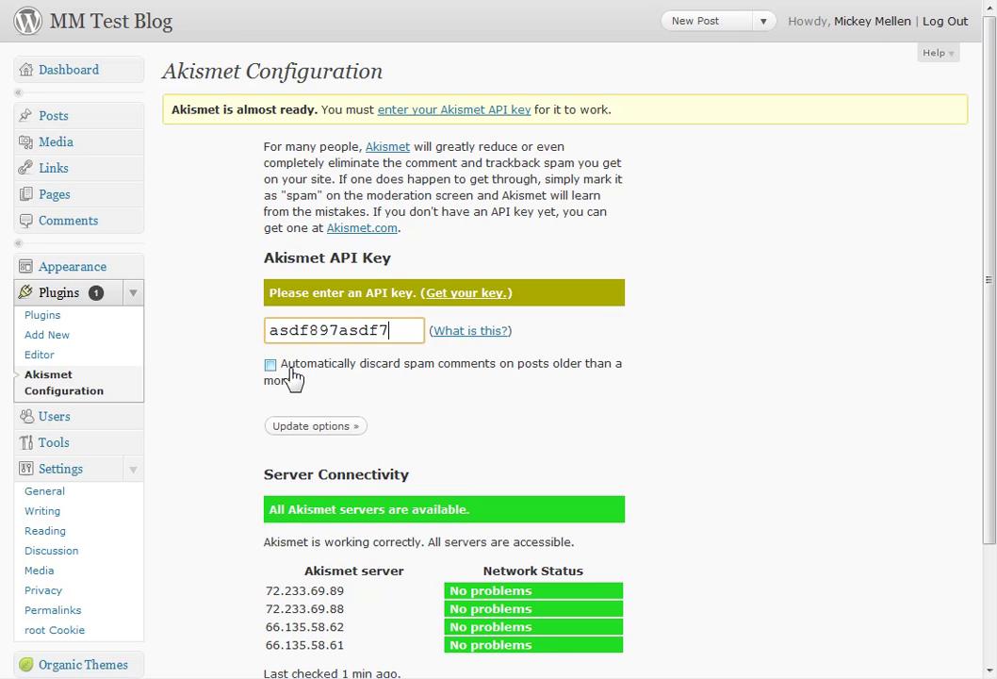
click(271, 365)
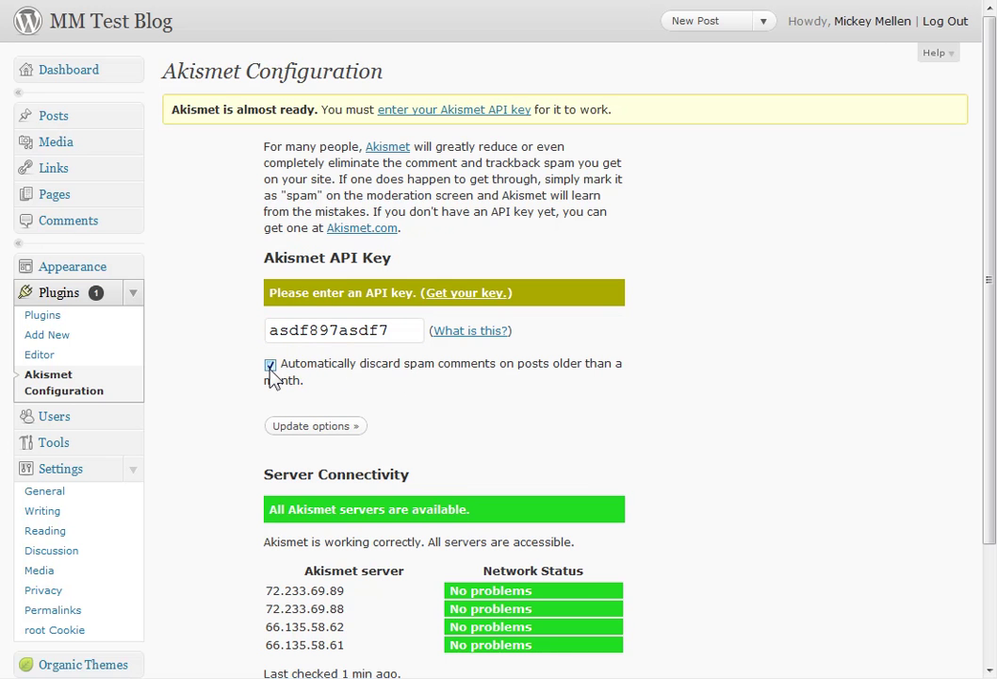